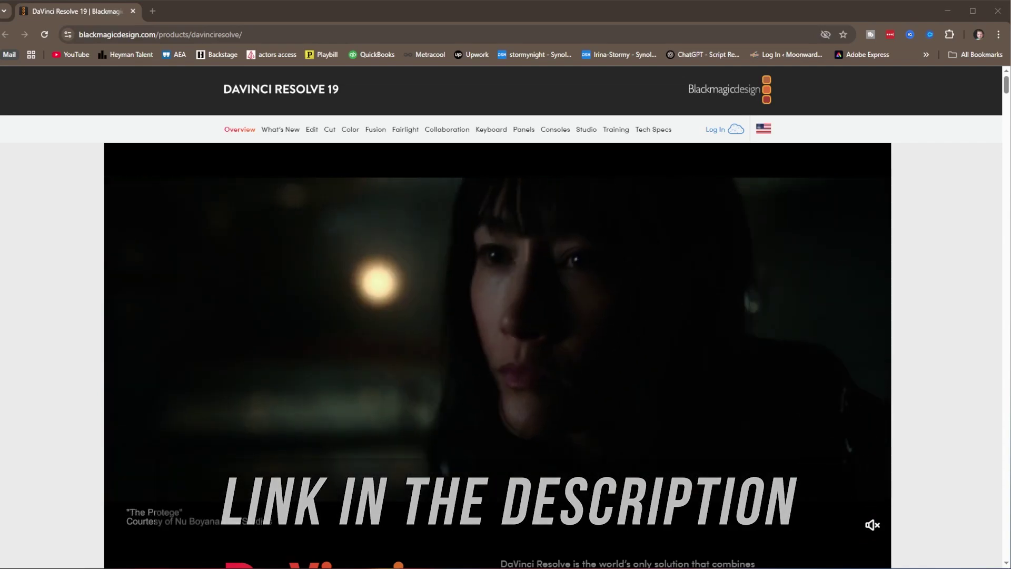
- Open the DaVinci Resolve 19 free download options from the product page
scroll(413, 387, down, 5)
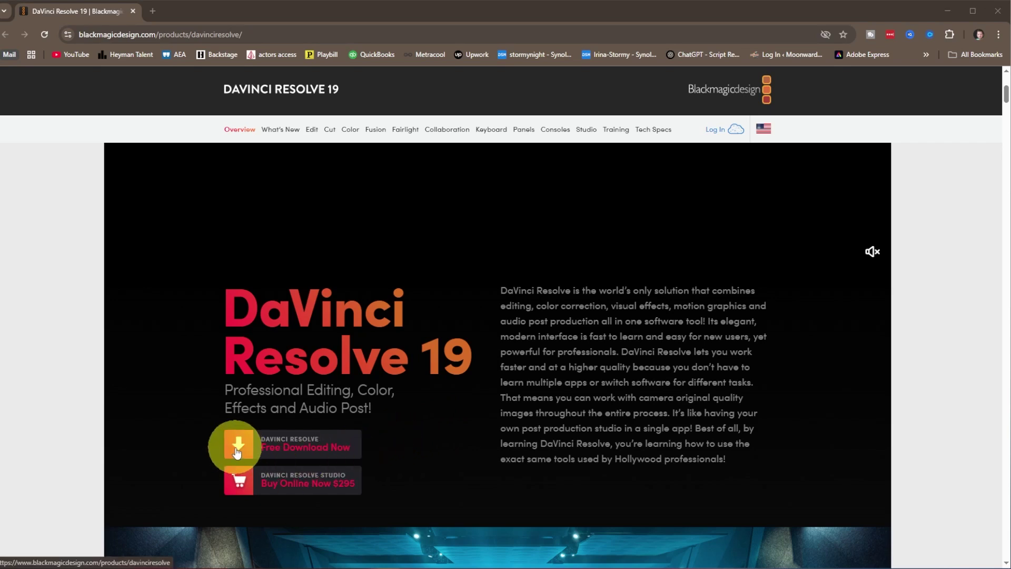
click(267, 449)
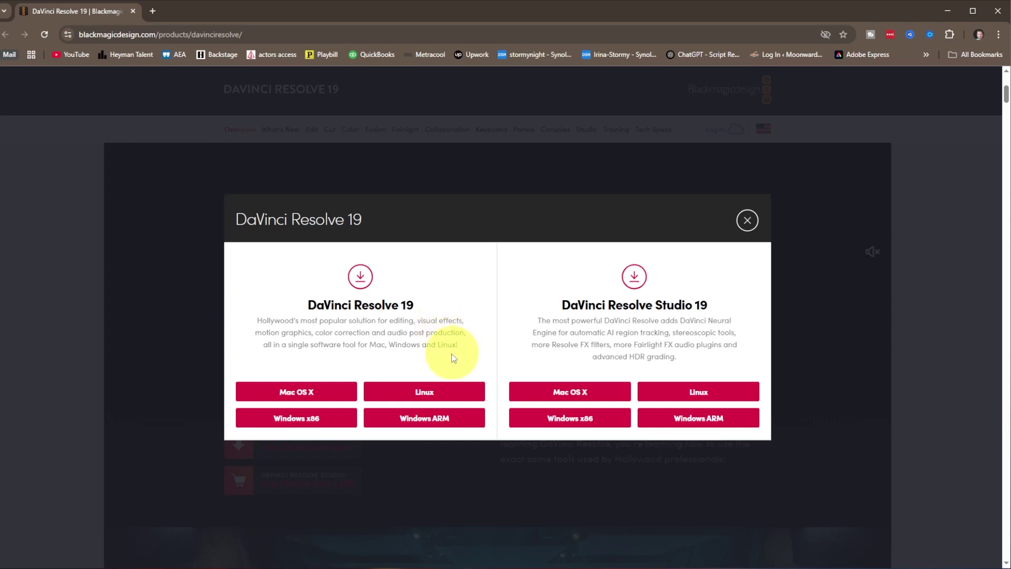
click(459, 414)
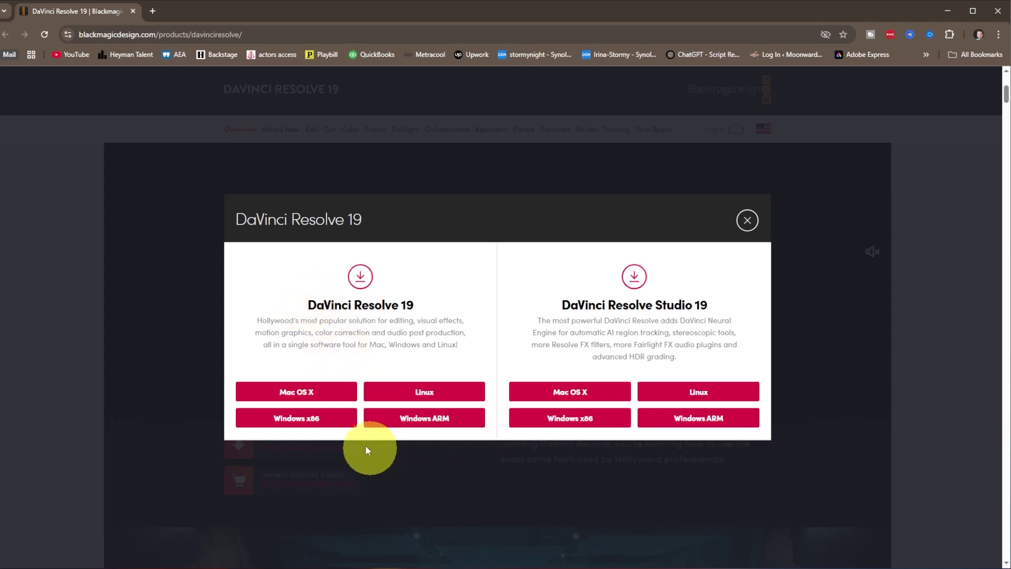
- Register with autofilled details and download the 2.3 GB DaVinci Resolve 19.1.4 Windows zip
click(290, 420)
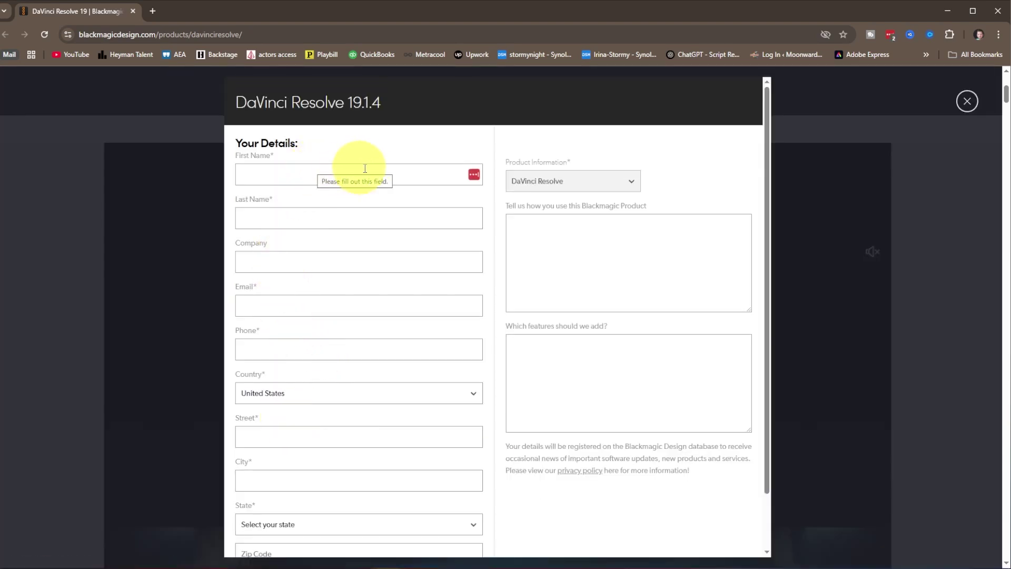
click(474, 177)
click(463, 253)
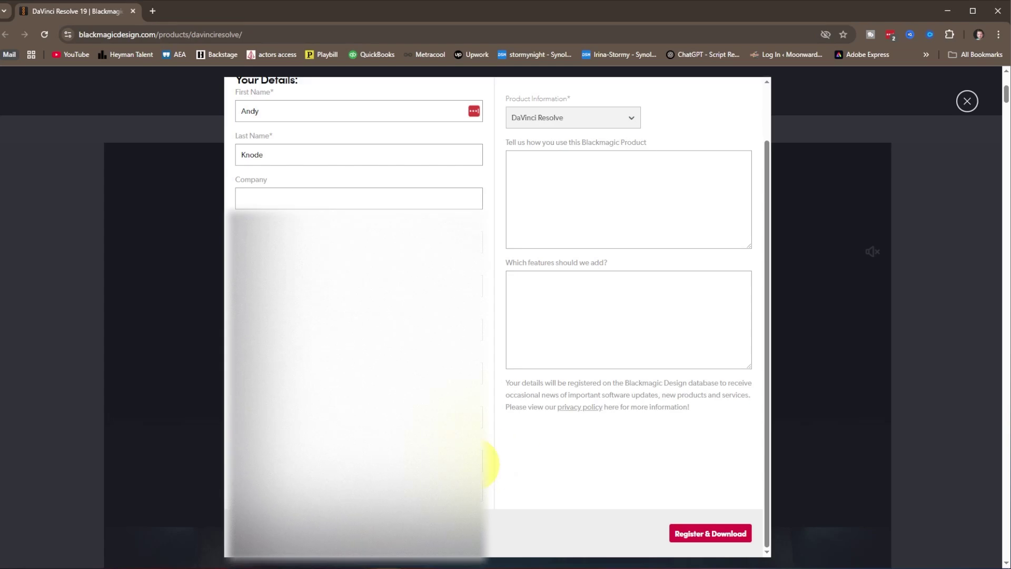
click(725, 534)
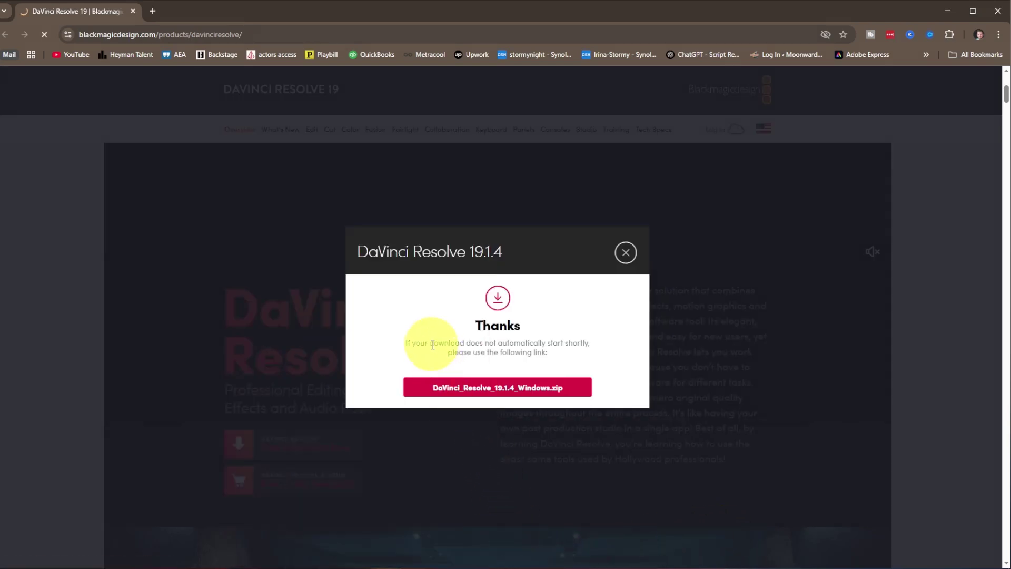
click(489, 394)
click(959, 34)
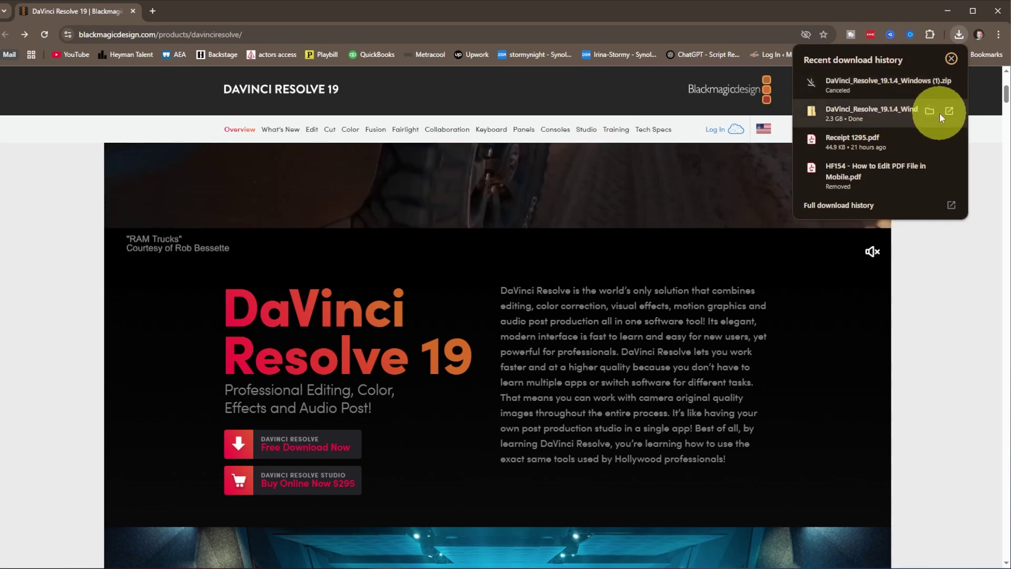
- Extract the Resolve zip in Z_Downloads and run the DaVinci_Resolve_19.1.4_Windows installer
click(933, 109)
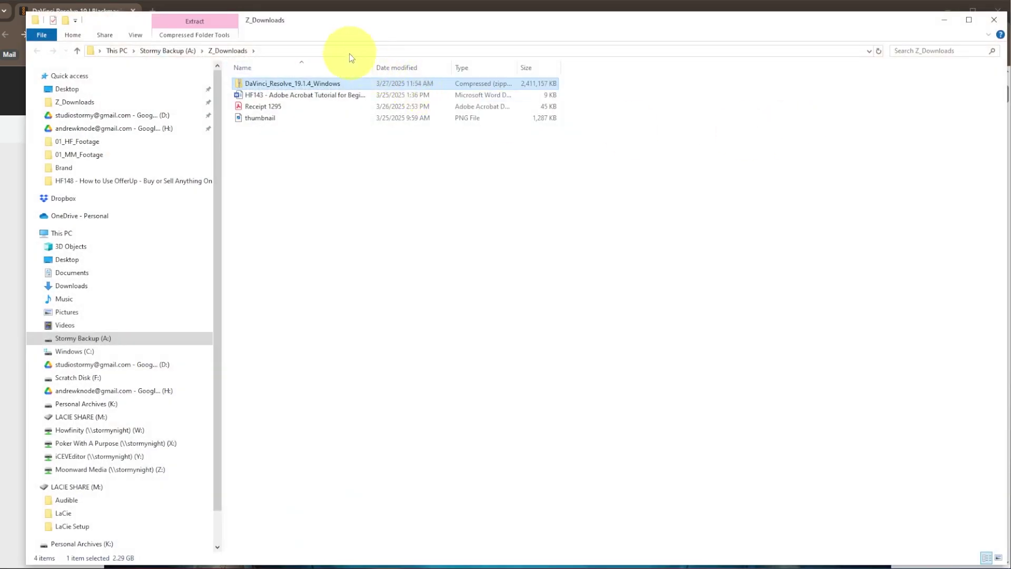
drag(318, 21, 319, 109)
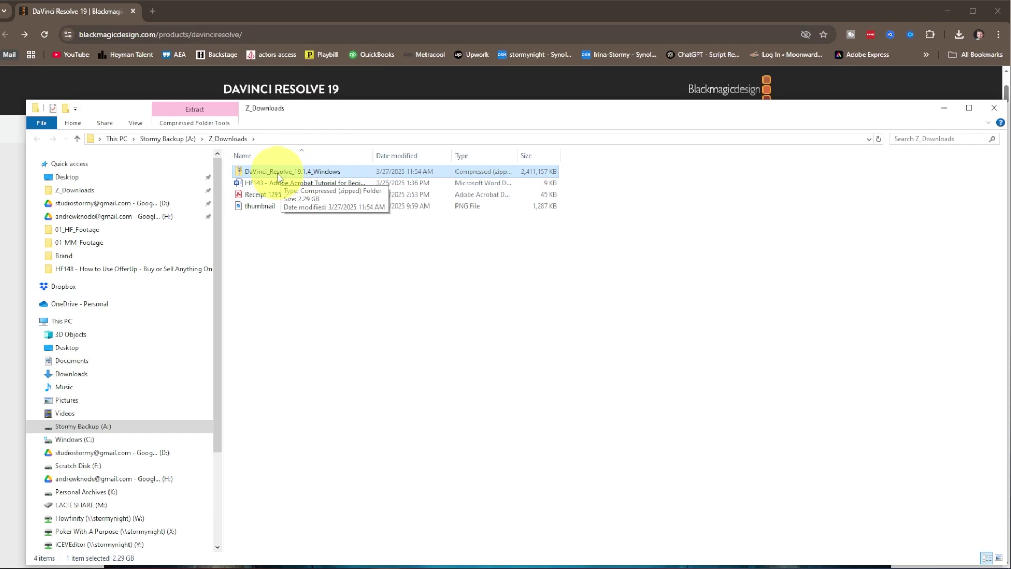
double_click(279, 174)
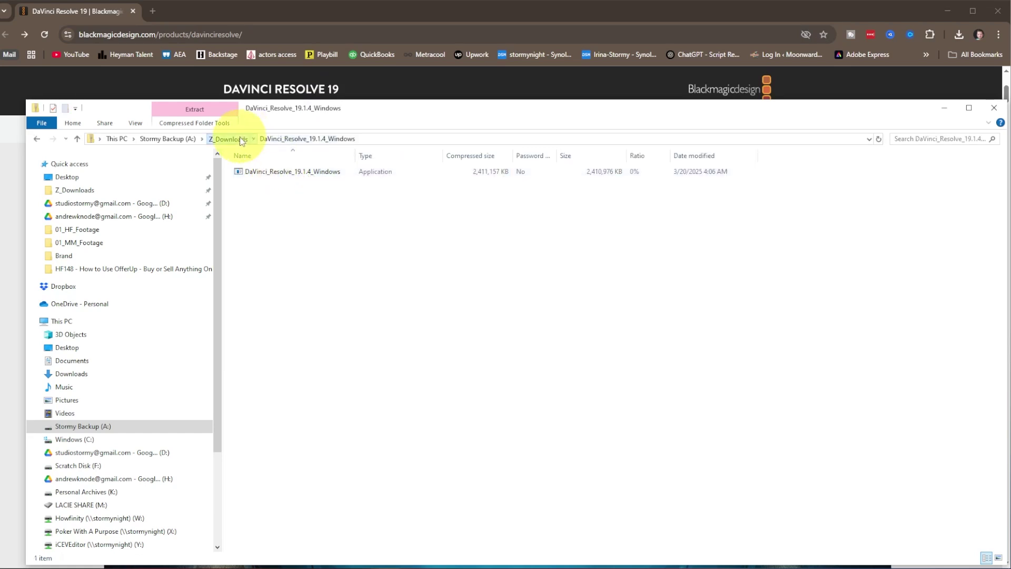
click(241, 141)
right_click(266, 168)
click(305, 184)
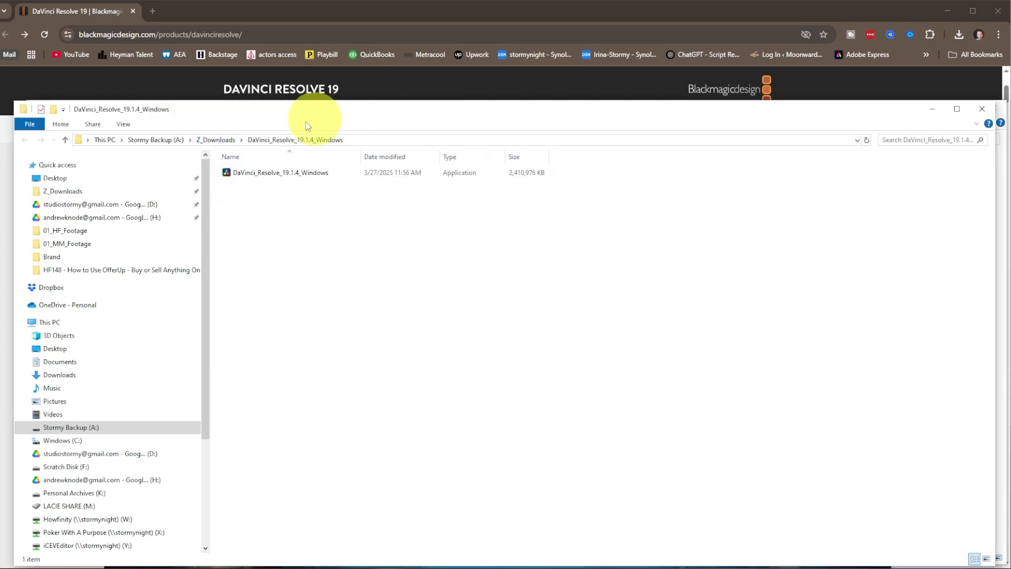
double_click(247, 174)
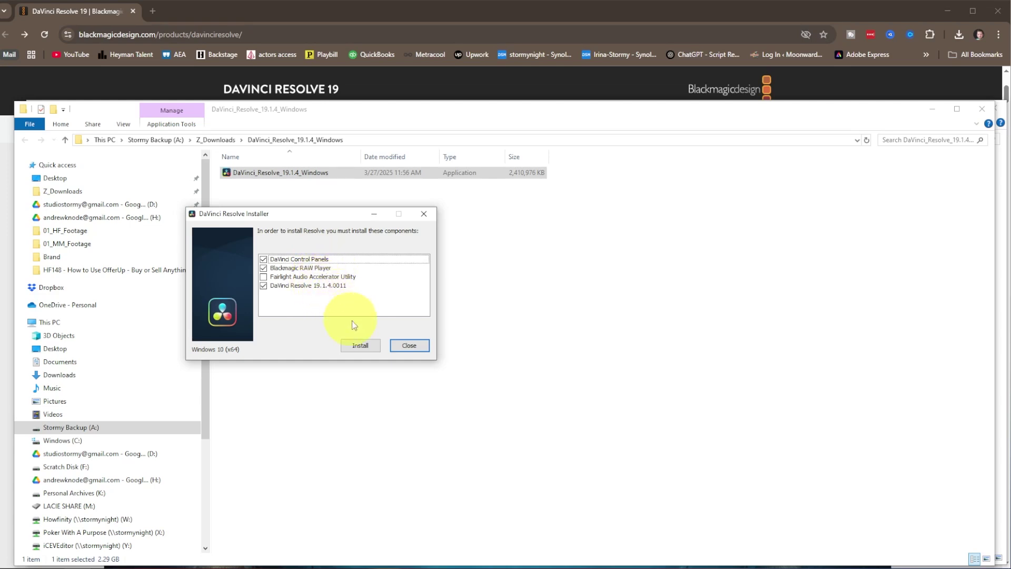
- Install the checked components, accepting the license and the default destination folder, and dismiss the disk space warning
click(364, 346)
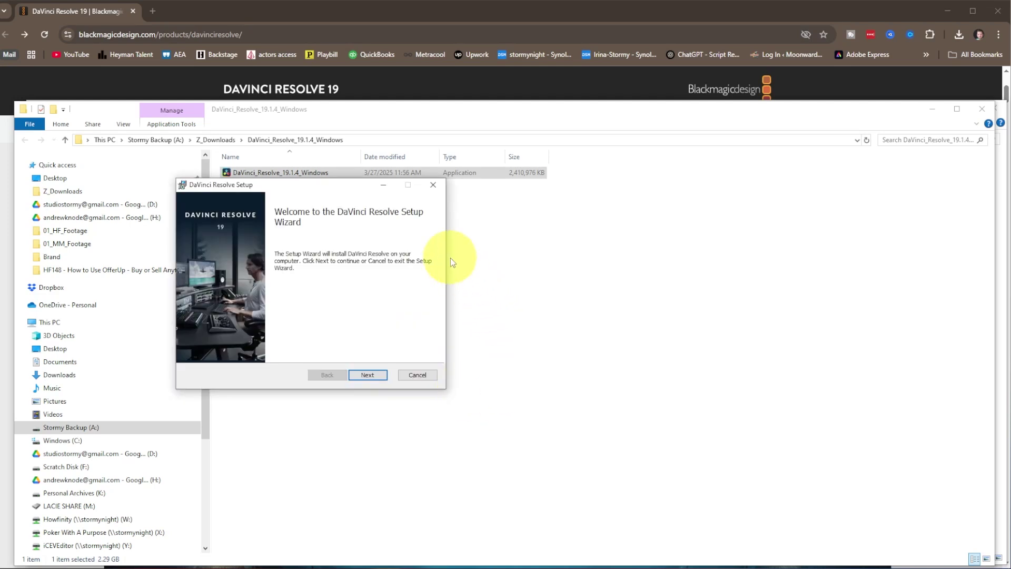
click(378, 381)
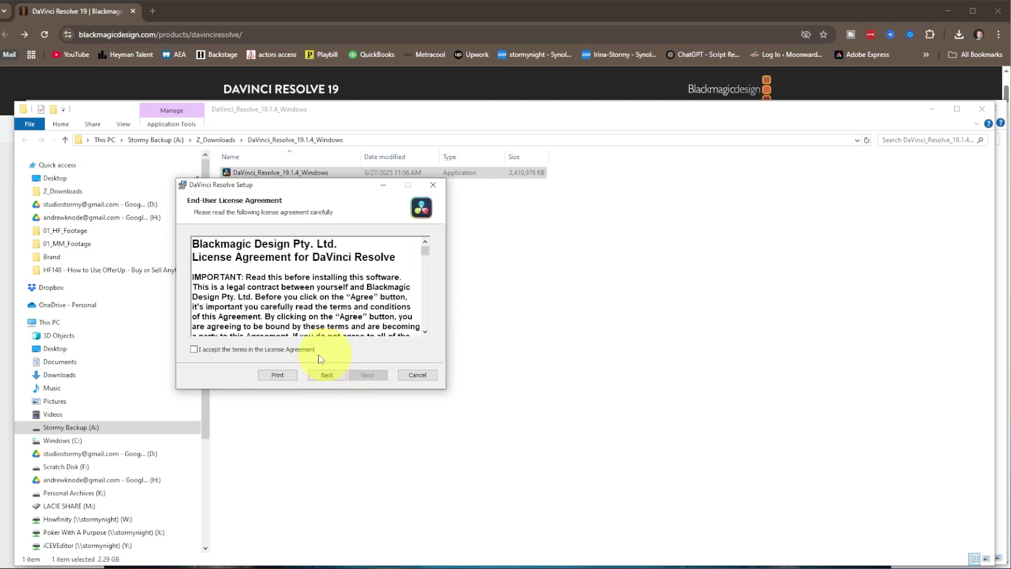
click(194, 350)
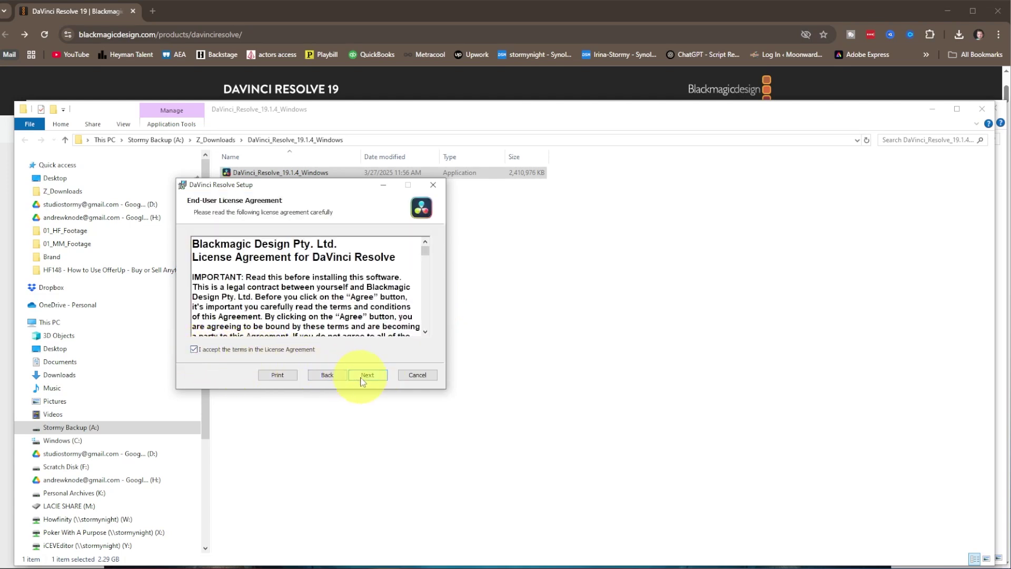
click(366, 376)
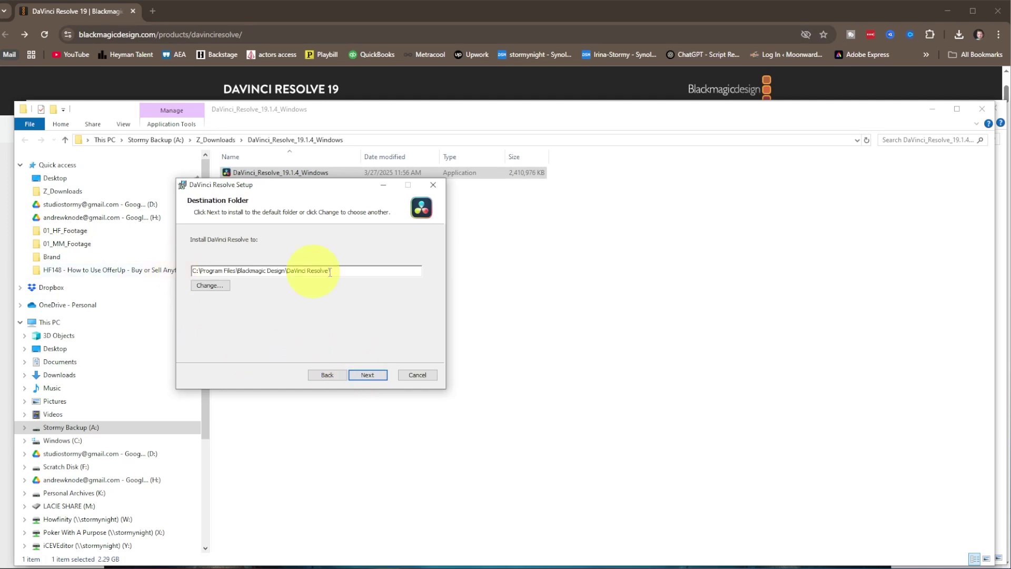
click(369, 375)
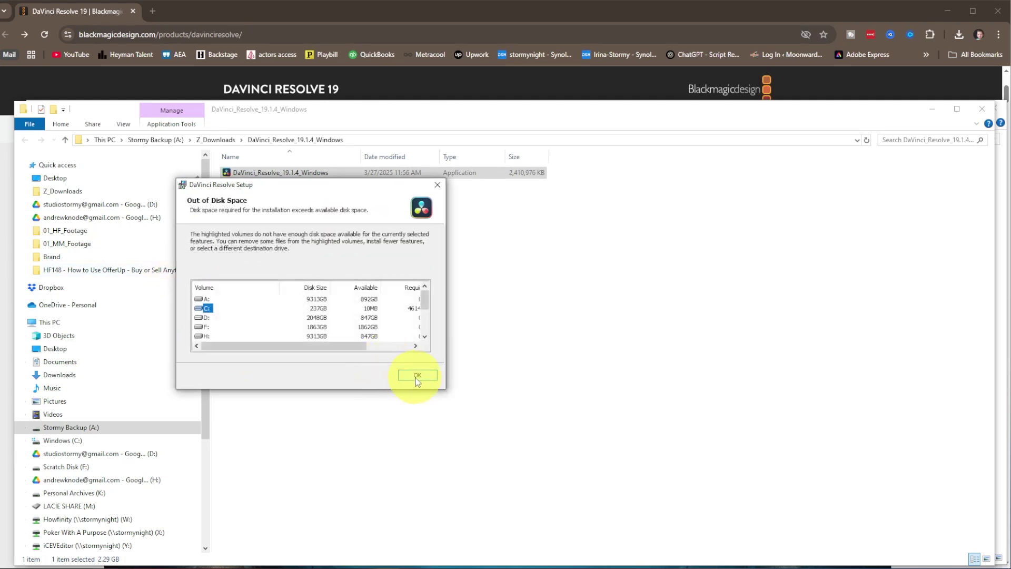
click(417, 376)
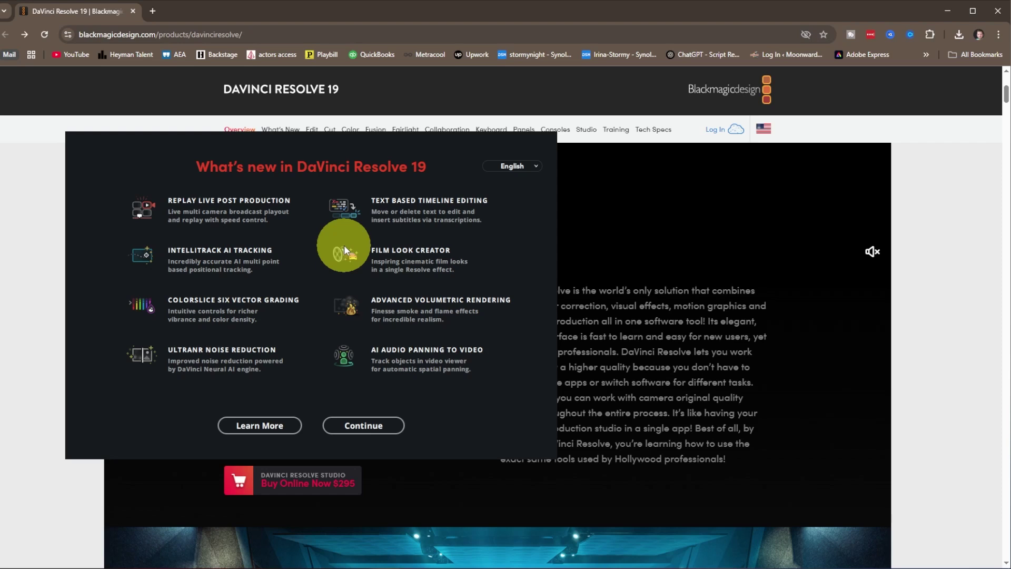
- Pass the What's New screen, start Quick Setup, and continue past the system check
click(377, 428)
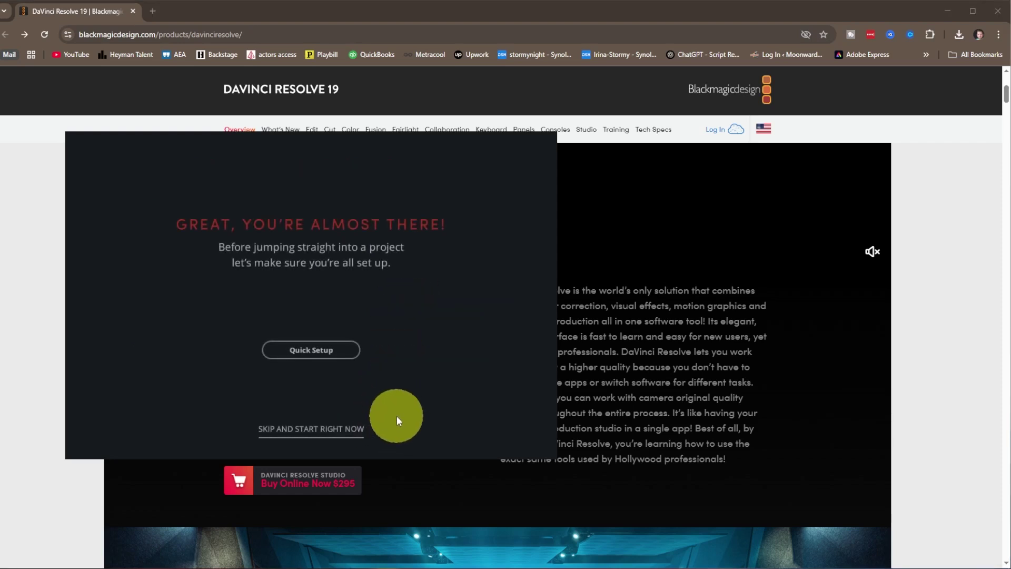
click(310, 351)
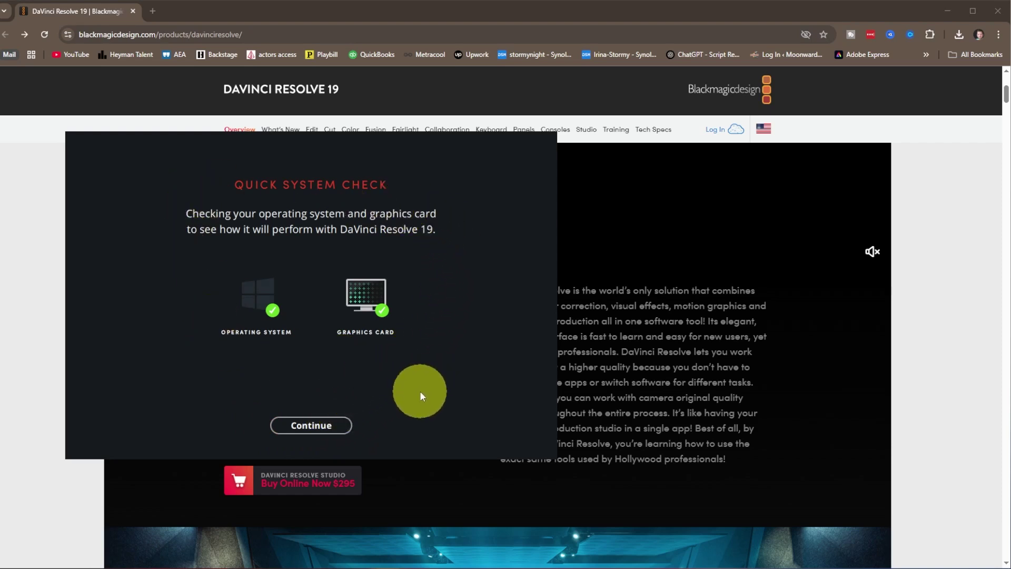
click(308, 428)
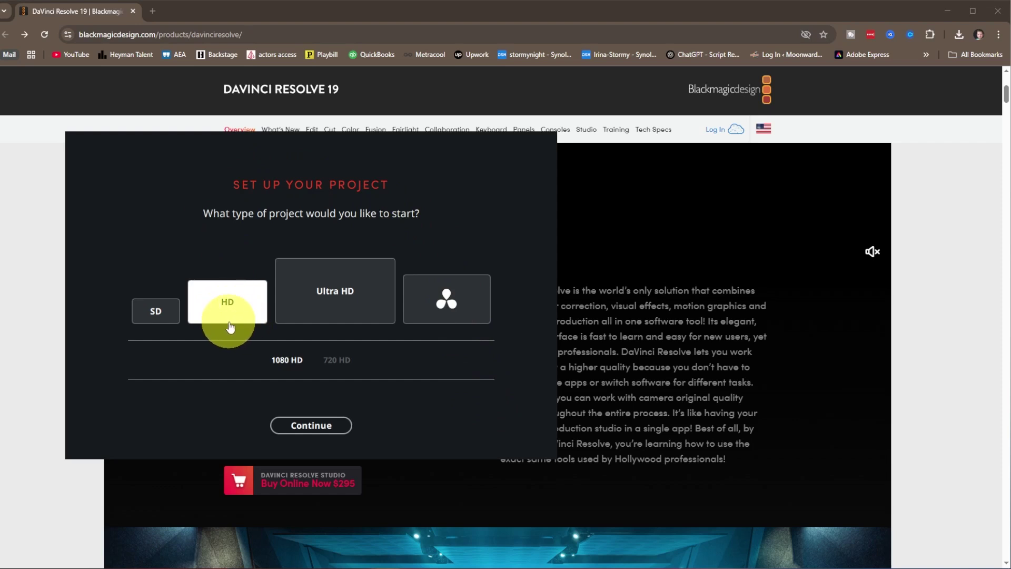
- Choose an HD project type and set the media storage location to A:\
click(355, 300)
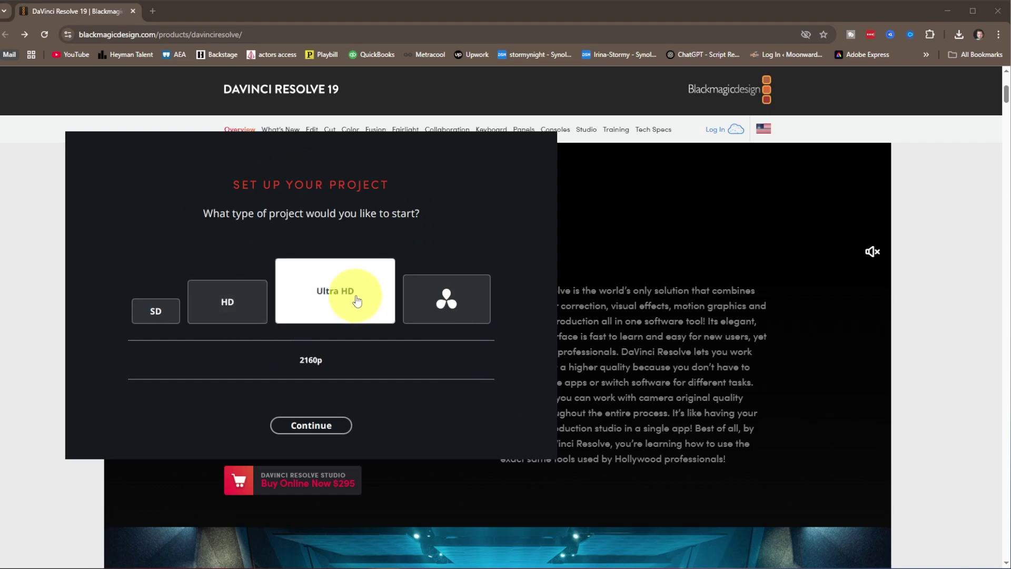
click(462, 305)
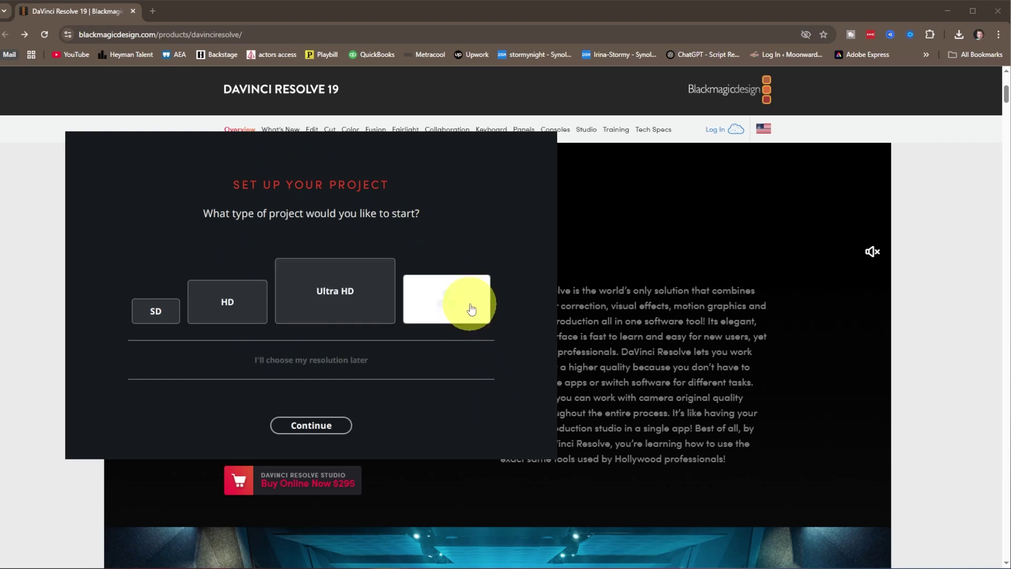
click(221, 310)
click(313, 426)
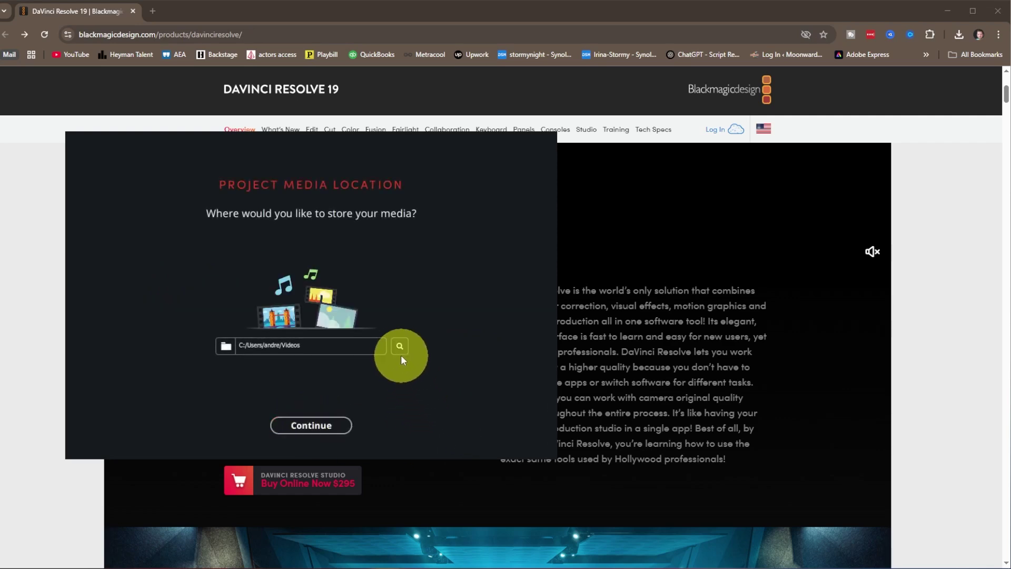
click(400, 351)
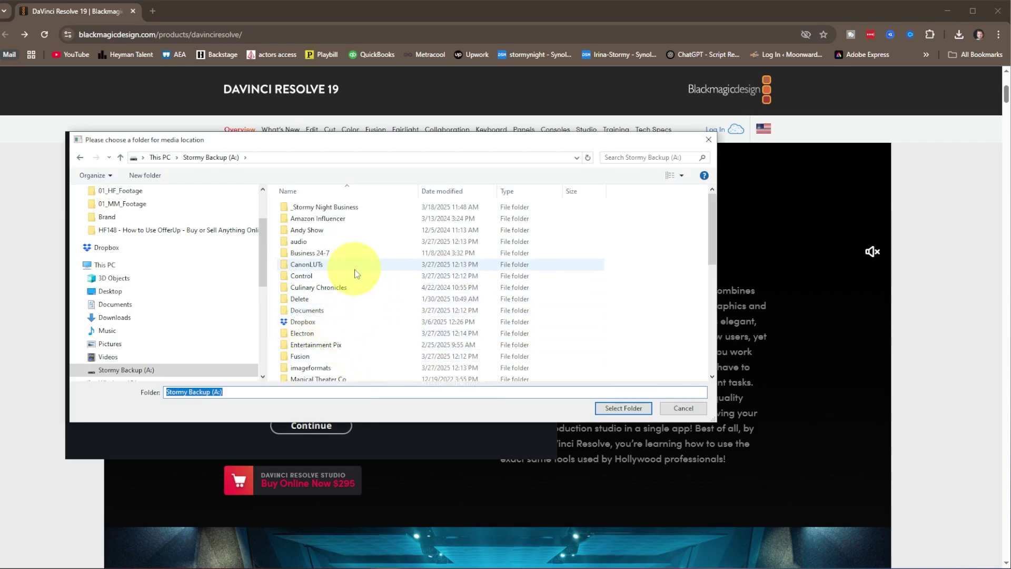
click(624, 408)
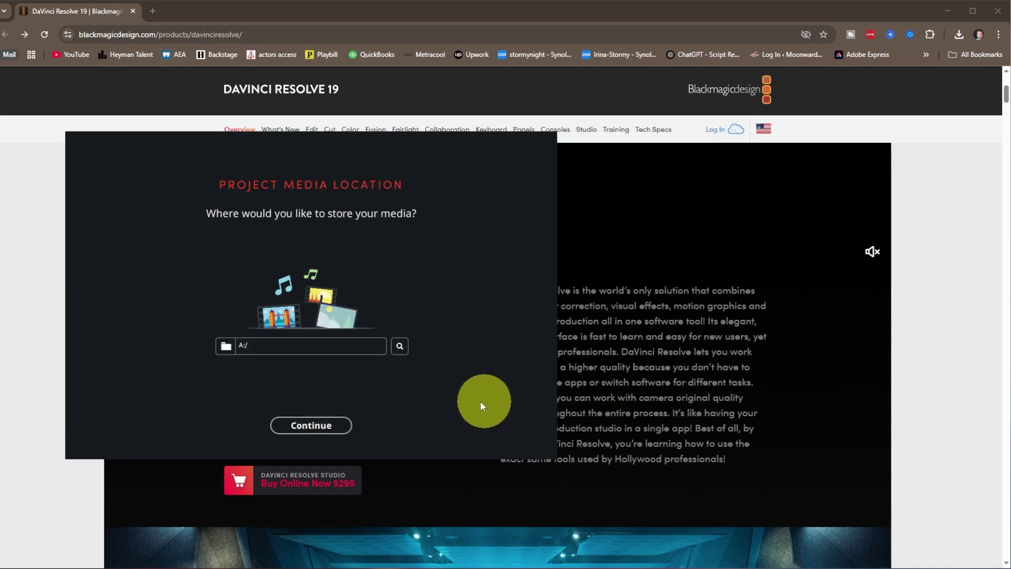
click(309, 424)
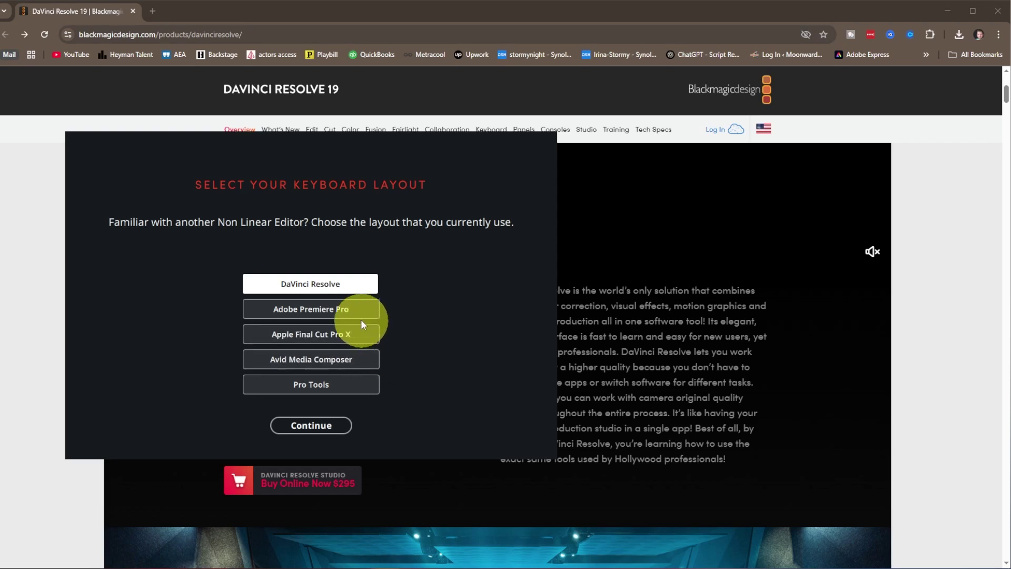
- Select the Adobe Premiere Pro keyboard layout and finish quick setup
click(347, 319)
click(322, 427)
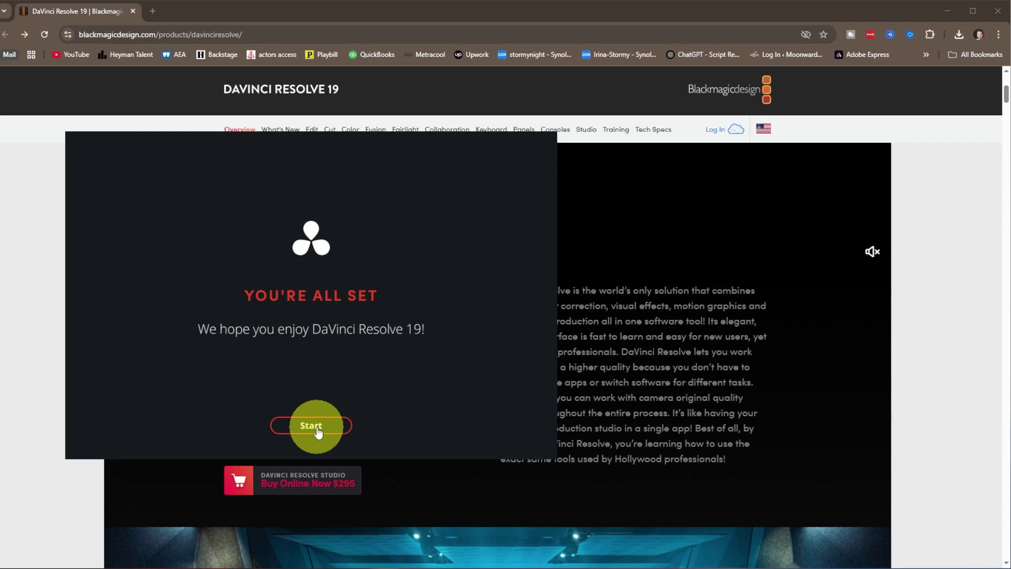
click(318, 429)
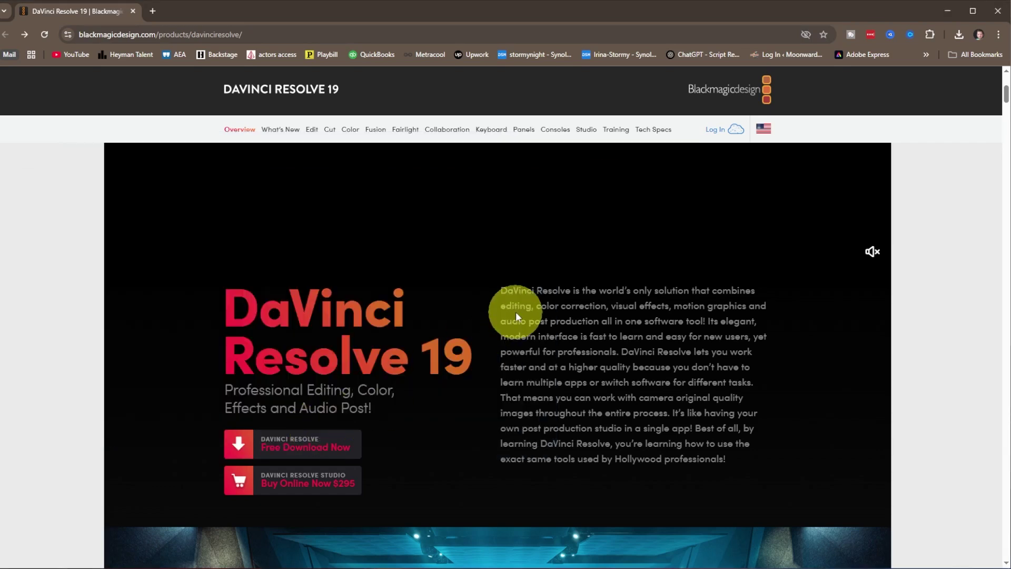